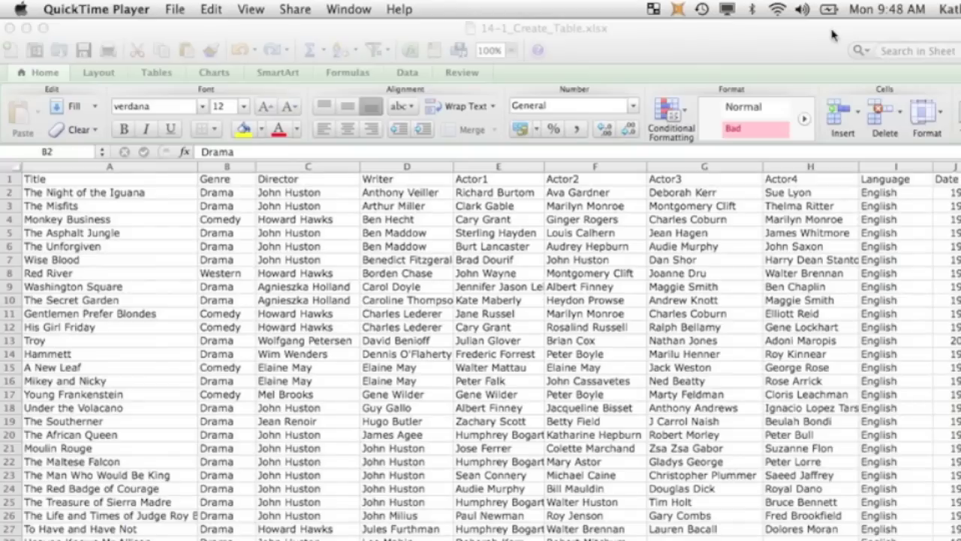
- Switch to Excel and examine the column headings and movie records in 14-1_Create_Table.xlsx down to the last filled row
click(552, 32)
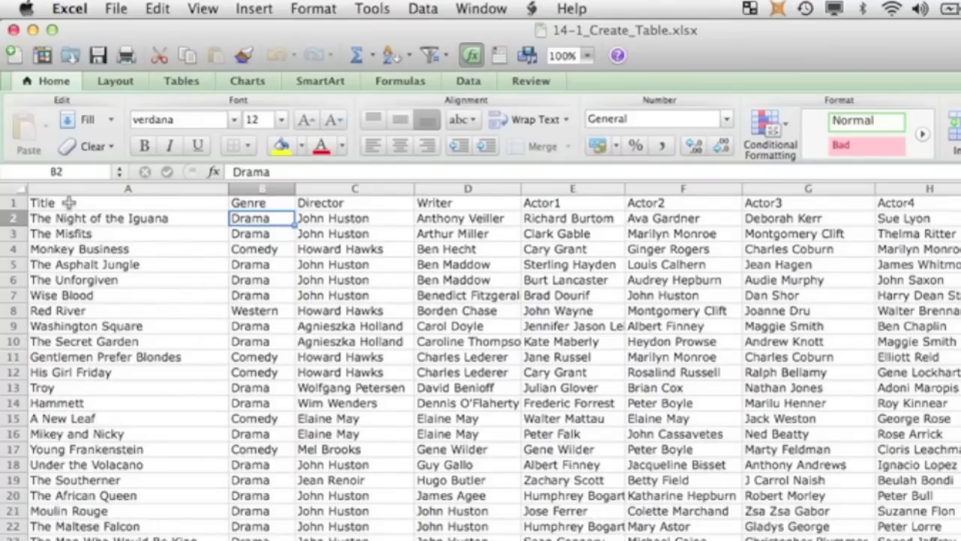
click(11, 202)
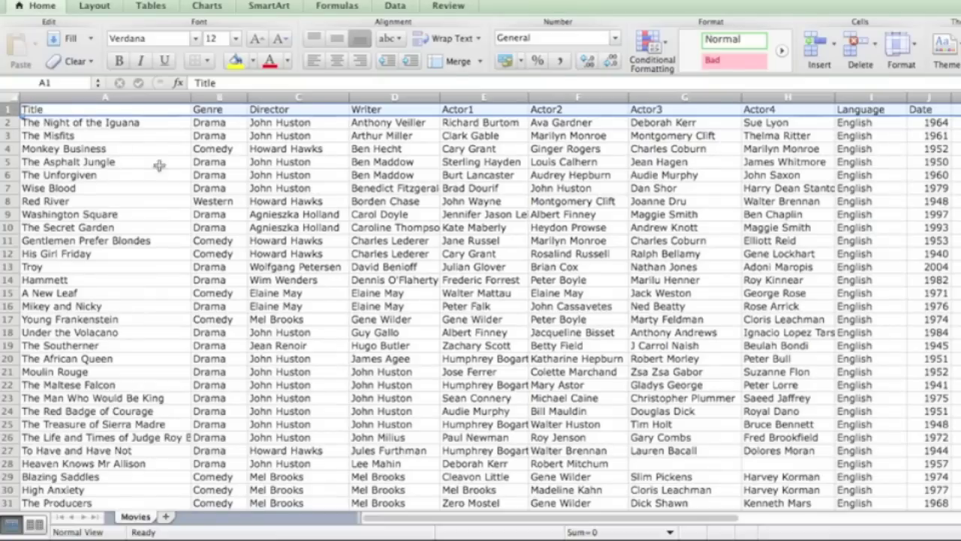
scroll(218, 210, down, 5)
scroll(214, 237, down, 13)
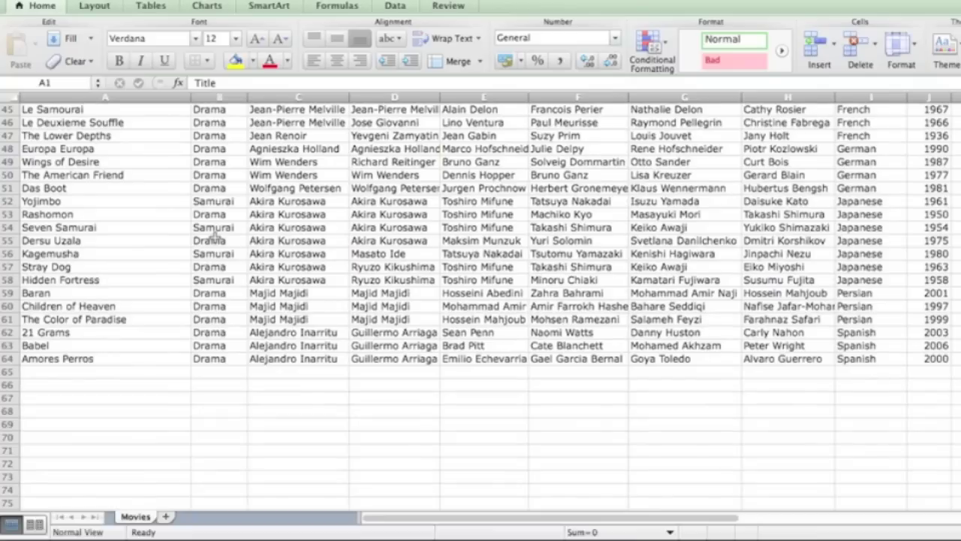
click(46, 357)
click(46, 345)
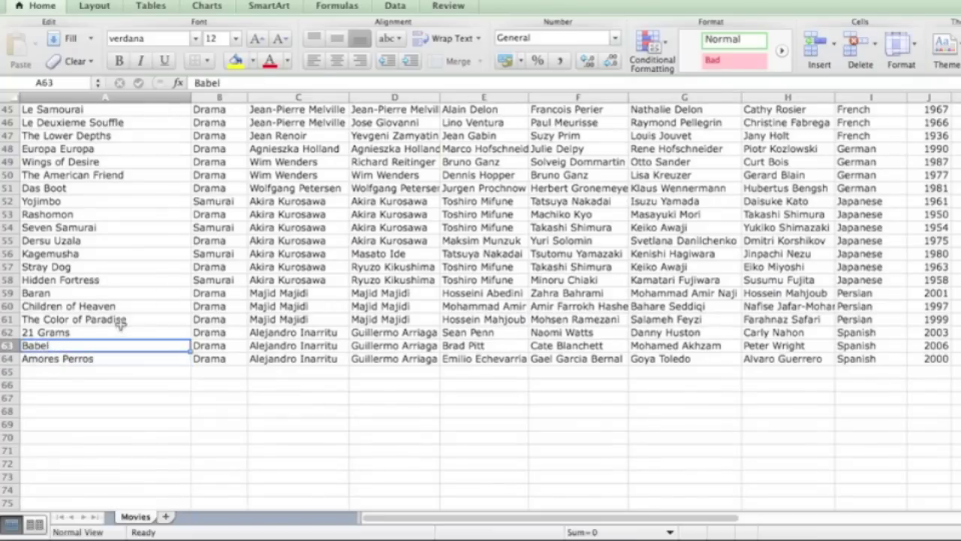
scroll(150, 332, up, 15)
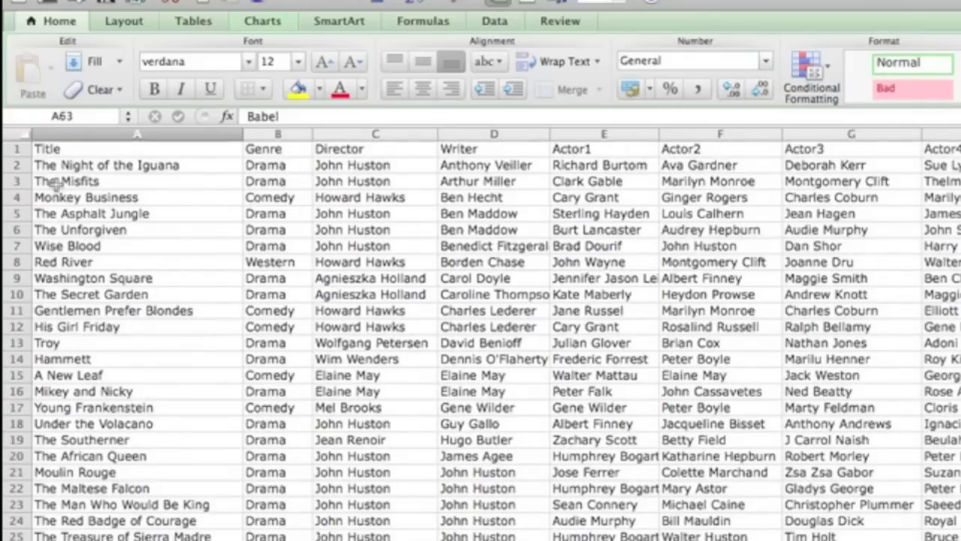
click(48, 149)
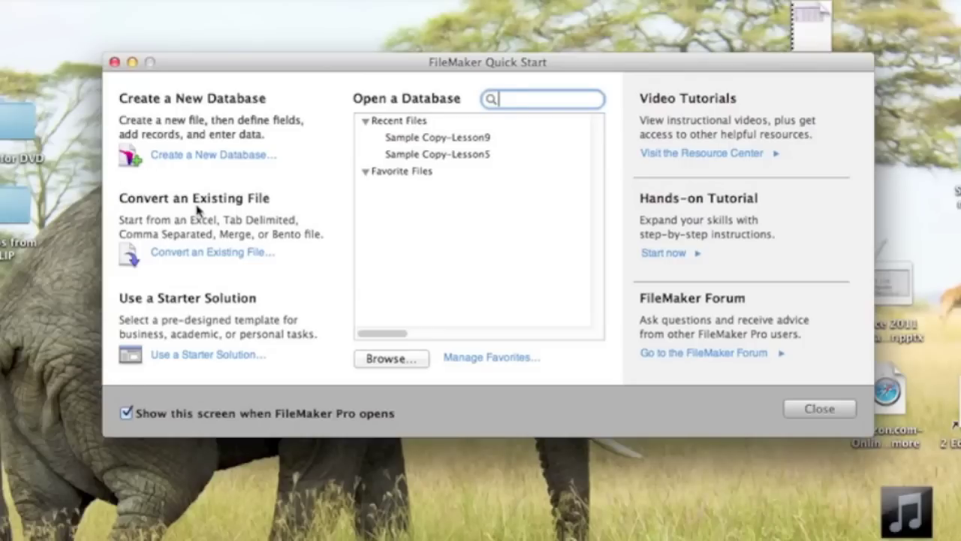
- Switch to FileMaker Pro and open the Excel workbook 14-1_Create_Table for conversion into a database
click(212, 255)
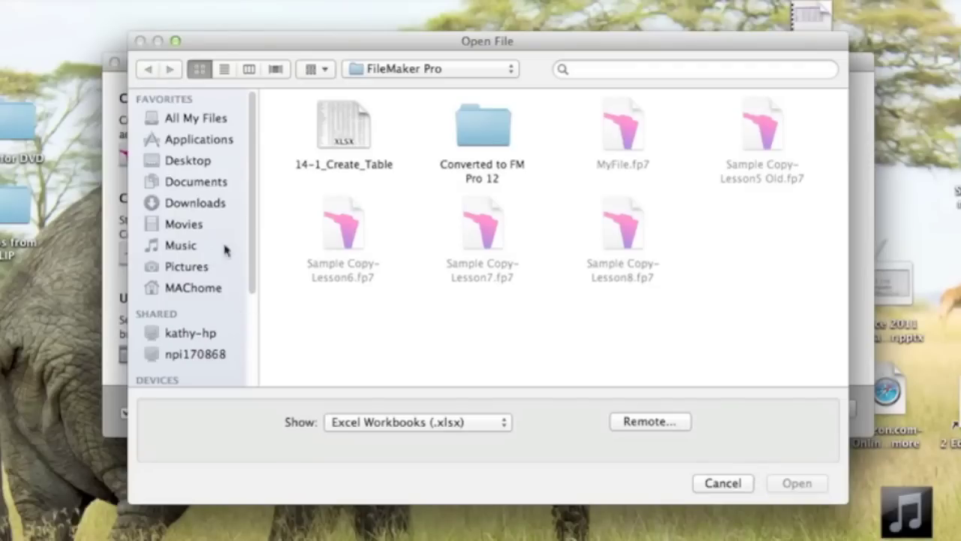
click(337, 147)
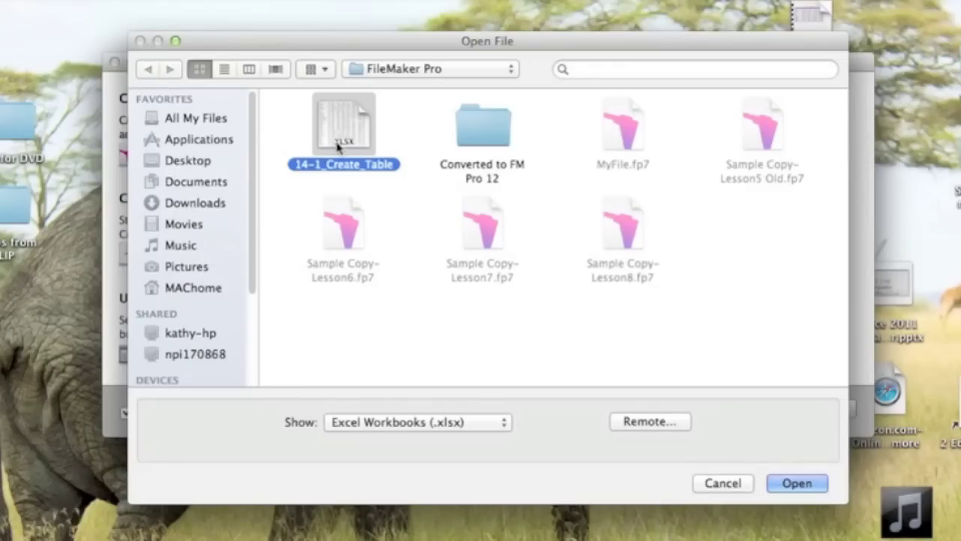
click(795, 485)
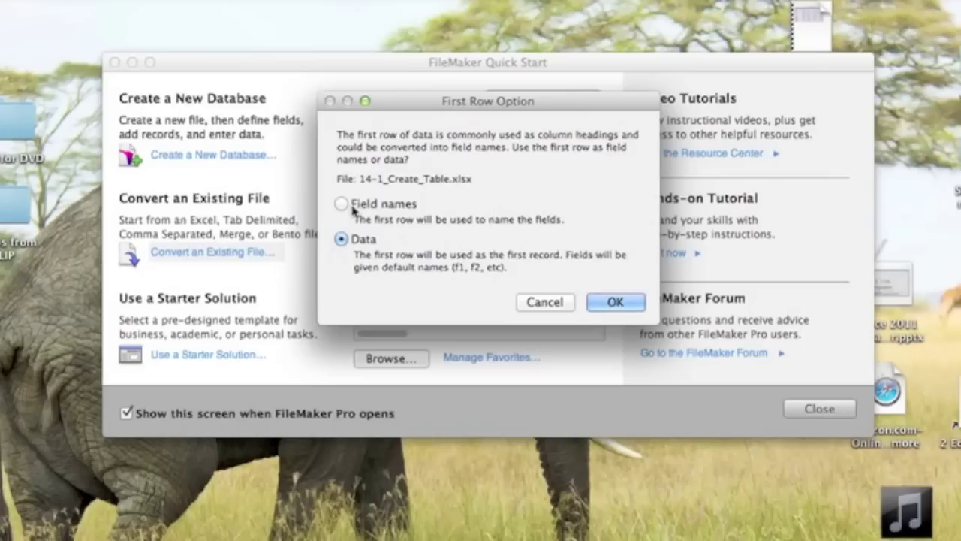
- Use the workbook's first row as field names and save the converted file as Movie Database in the FileMaker Pro folder
click(342, 205)
click(616, 302)
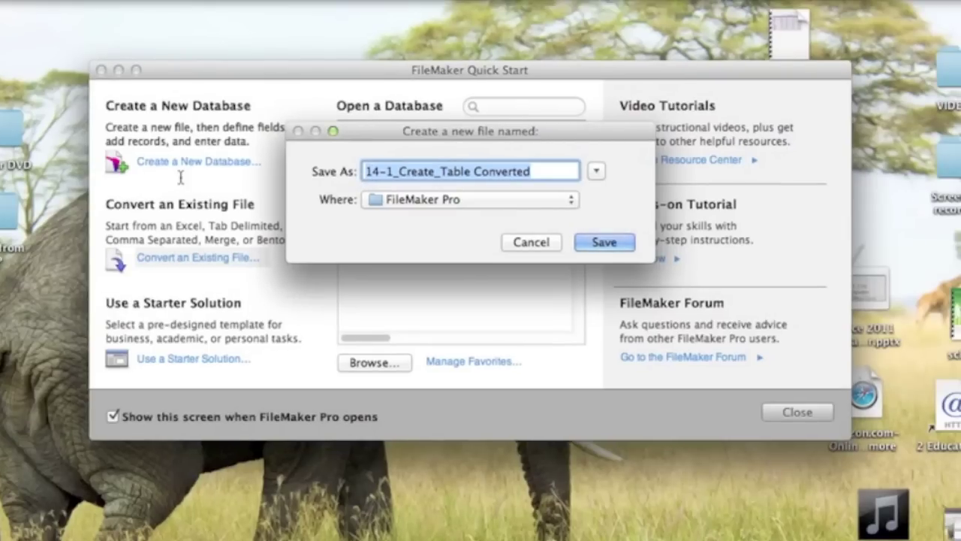
text(Movie Database)
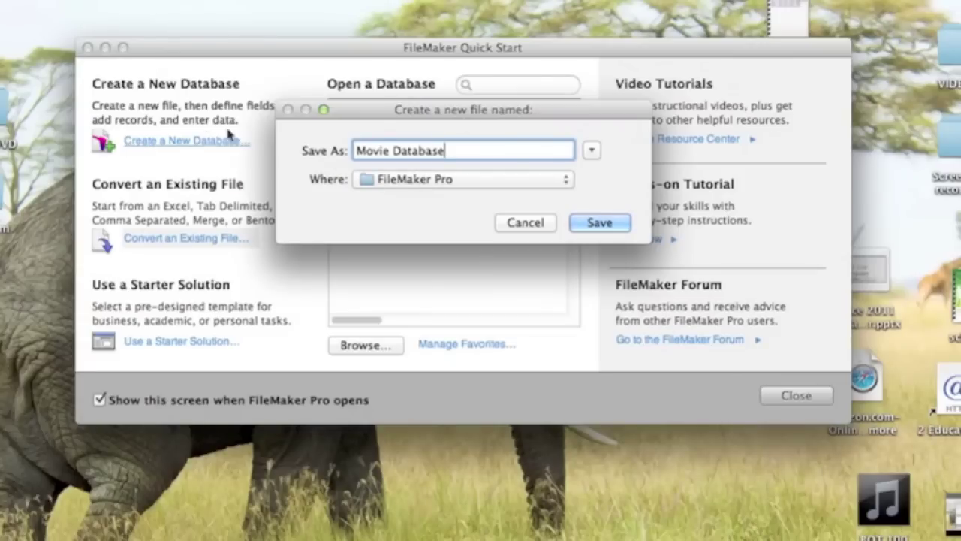
click(598, 224)
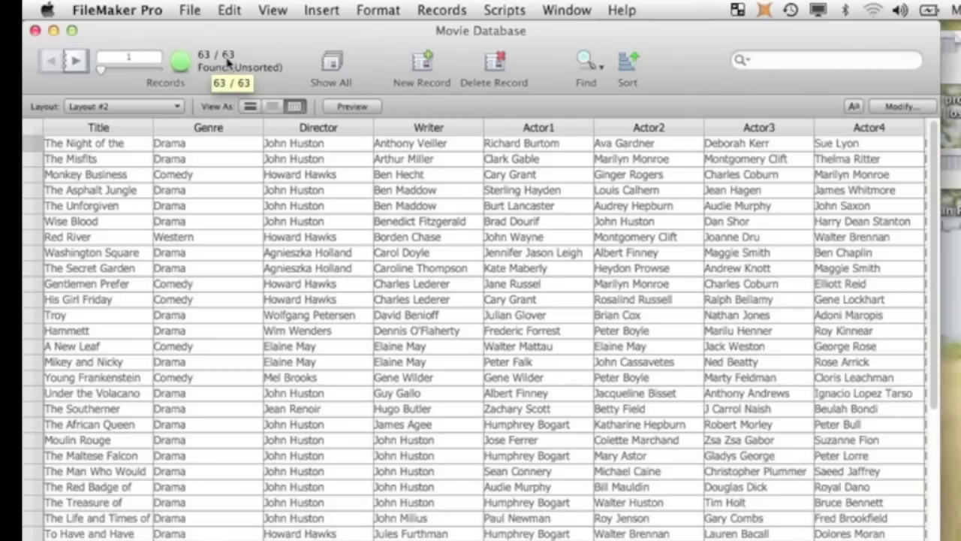
- View the converted records in Layout #1, and return to Layout #2
click(122, 107)
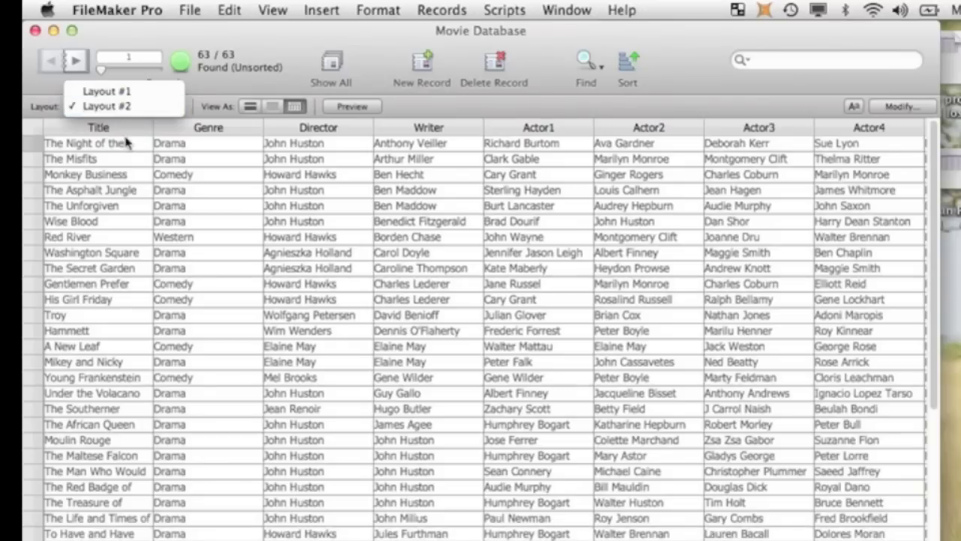
click(123, 103)
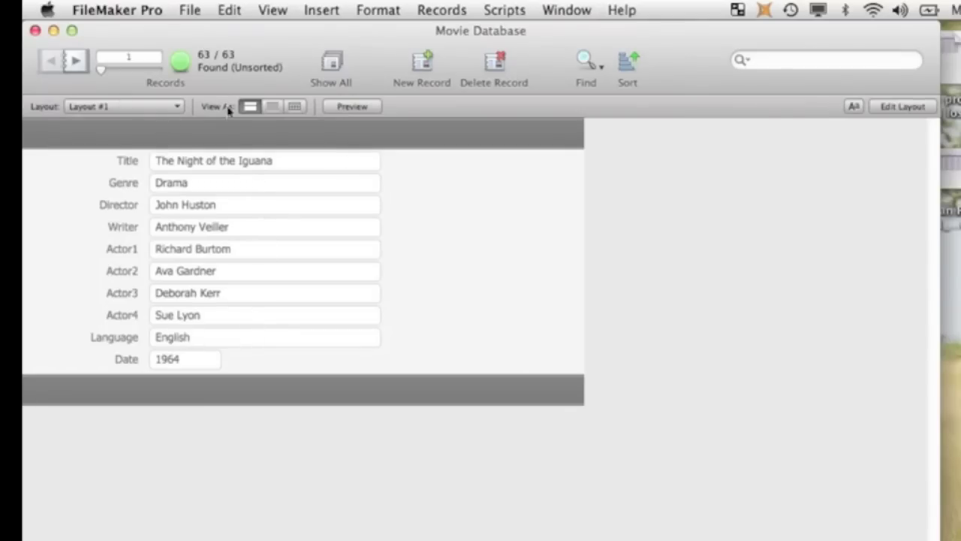
click(145, 113)
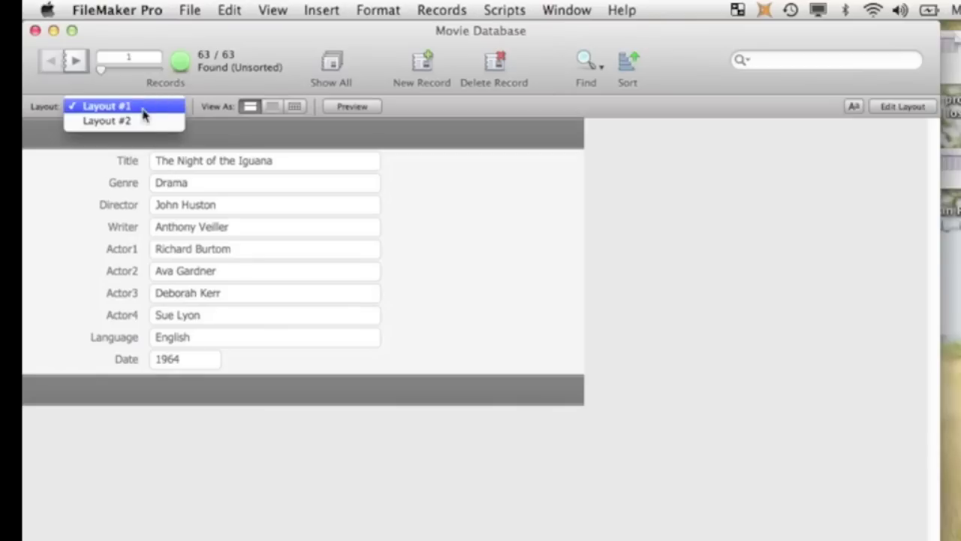
click(122, 128)
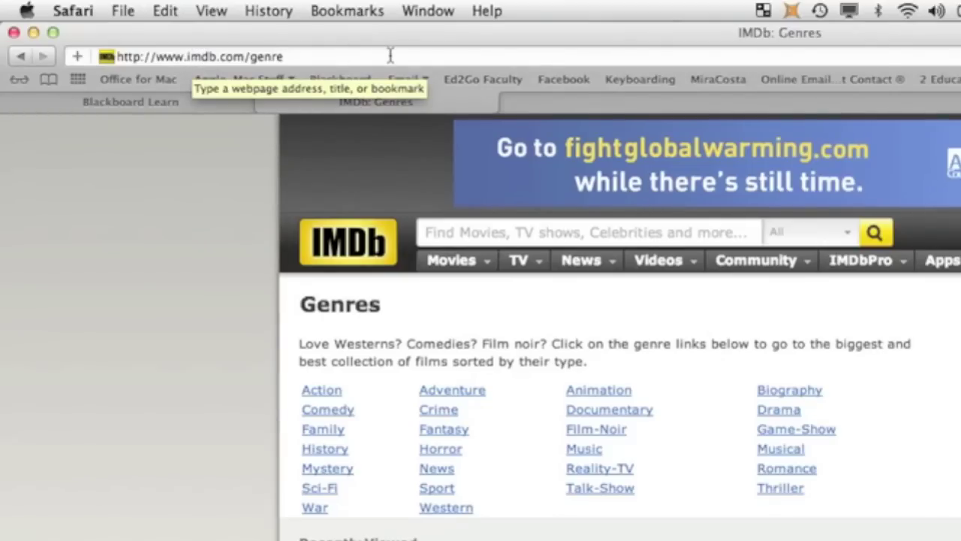
- Switch to Safari, search IMDb for "brides" and open the Bridesmaids (2011) page
click(432, 232)
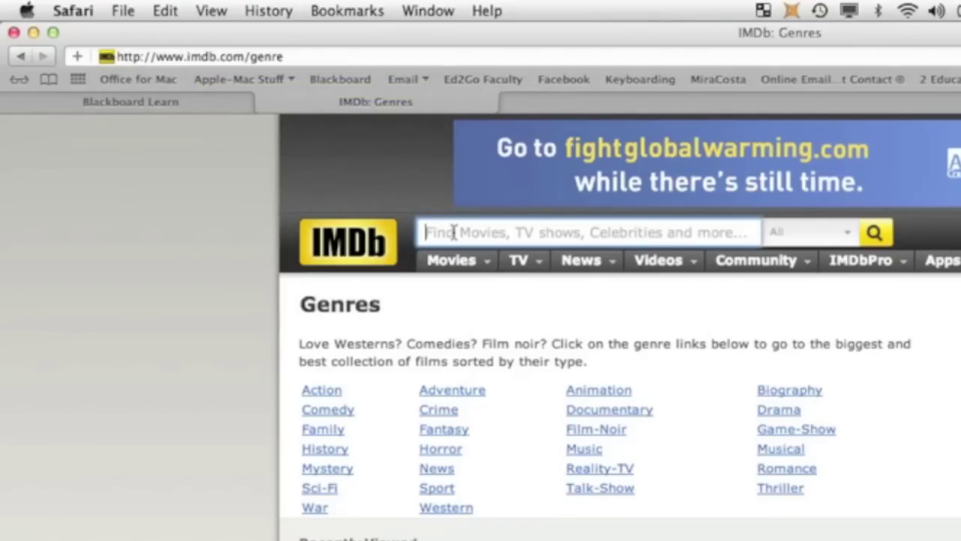
text(b)
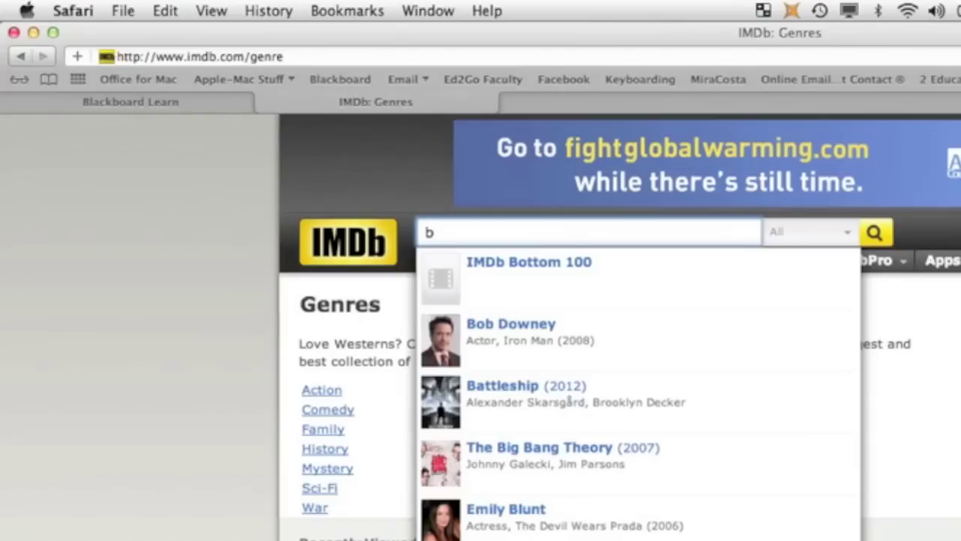
text(rides)
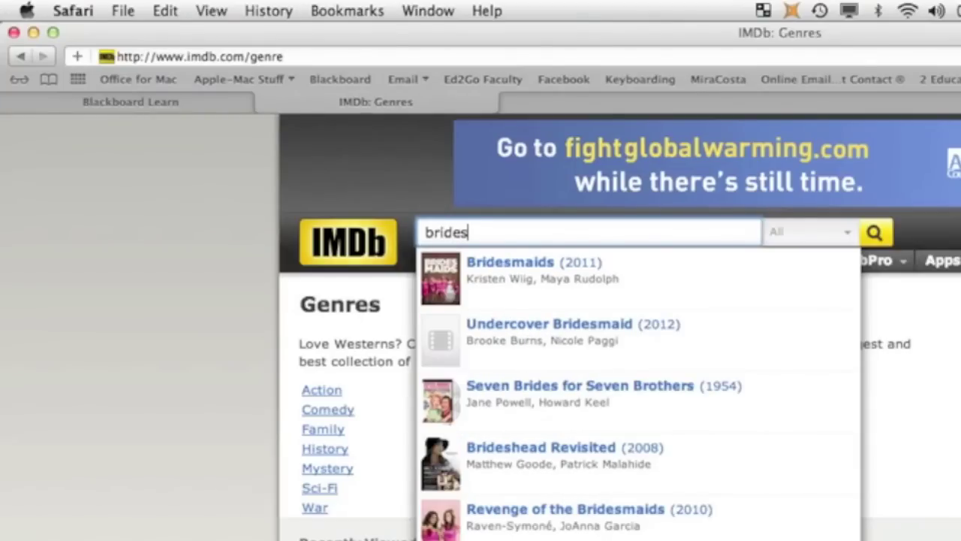
click(432, 310)
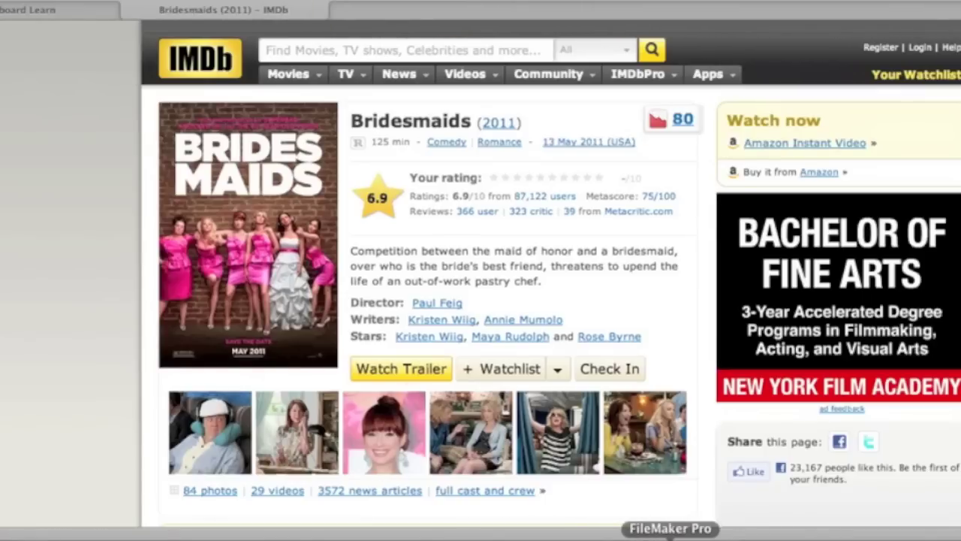
- Switch back to FileMaker Pro and add a new record to Movie Database in Layout #1
click(671, 536)
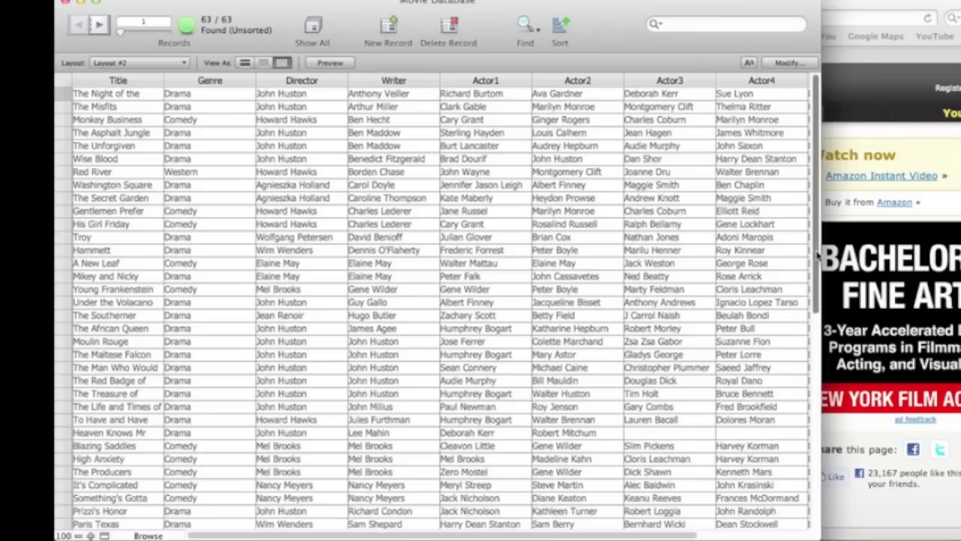
drag(733, 246, 746, 396)
drag(822, 406, 873, 515)
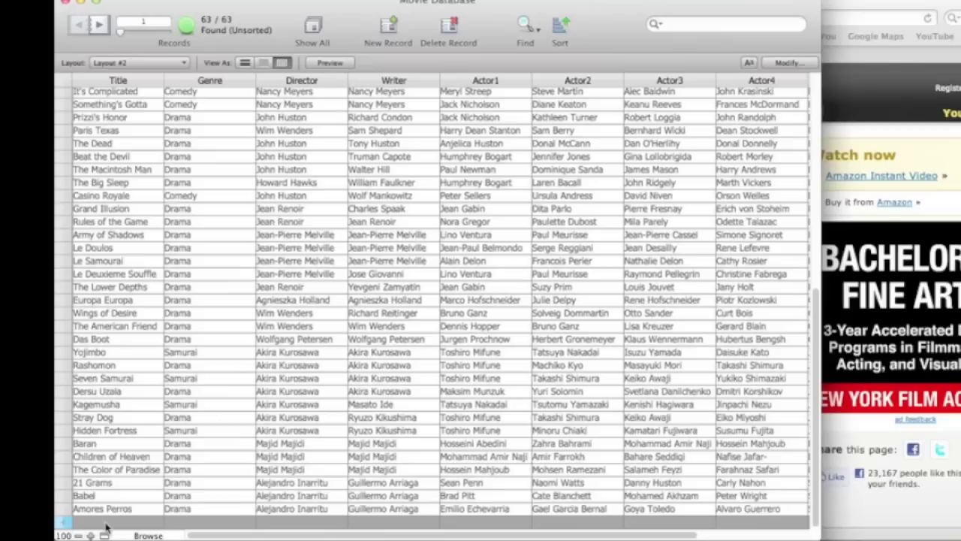
click(132, 64)
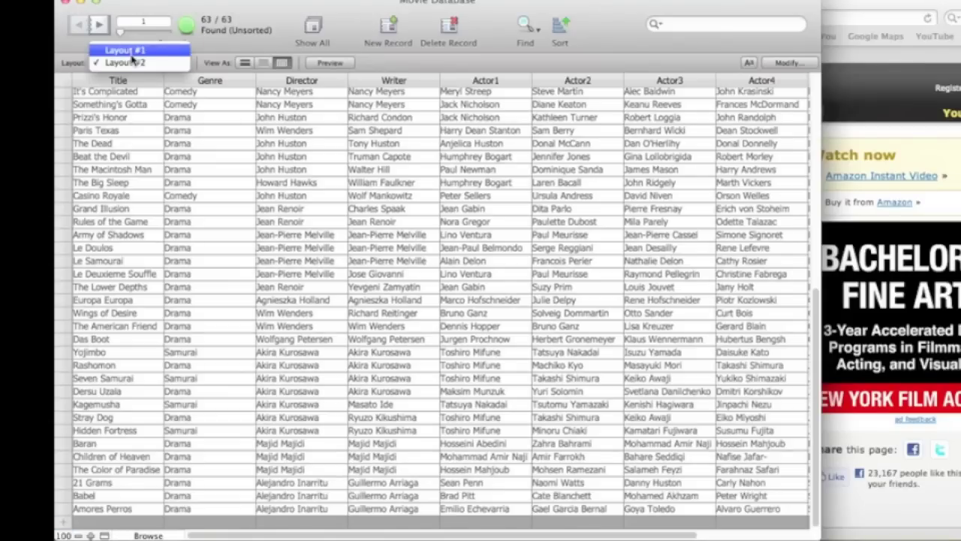
click(129, 48)
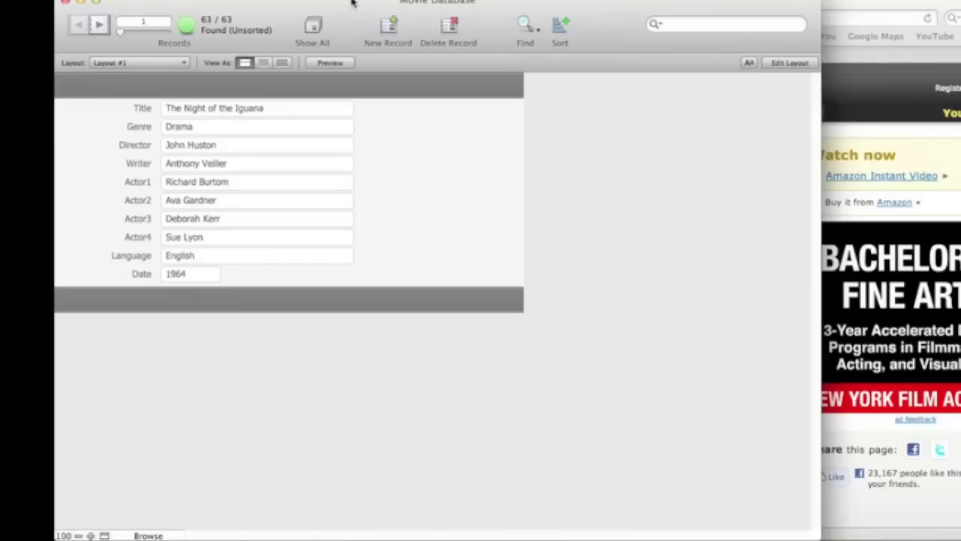
click(389, 33)
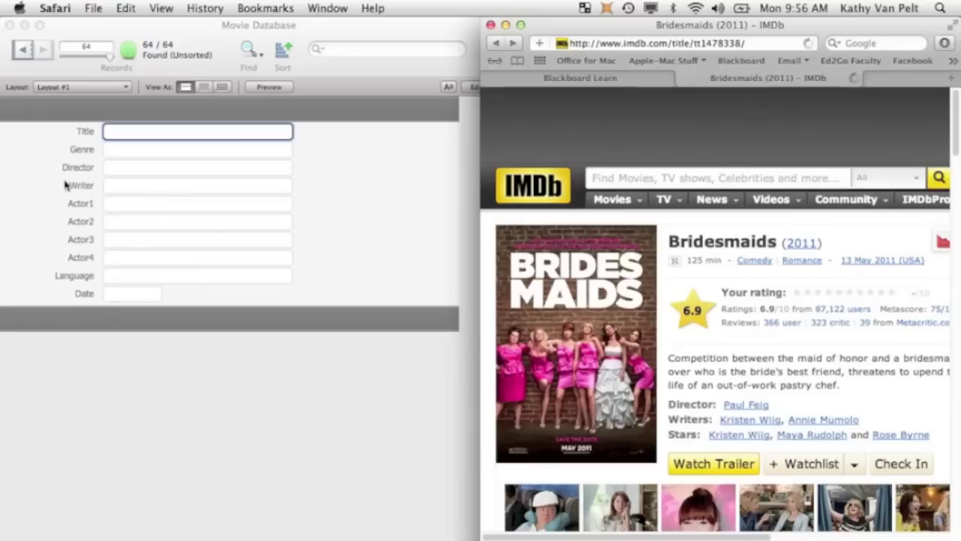
- Fill the new record with title Bridesmaids, genre Comedy, director Paul Feig, and writer Kristen Wiig and Annie Mumolo
click(123, 135)
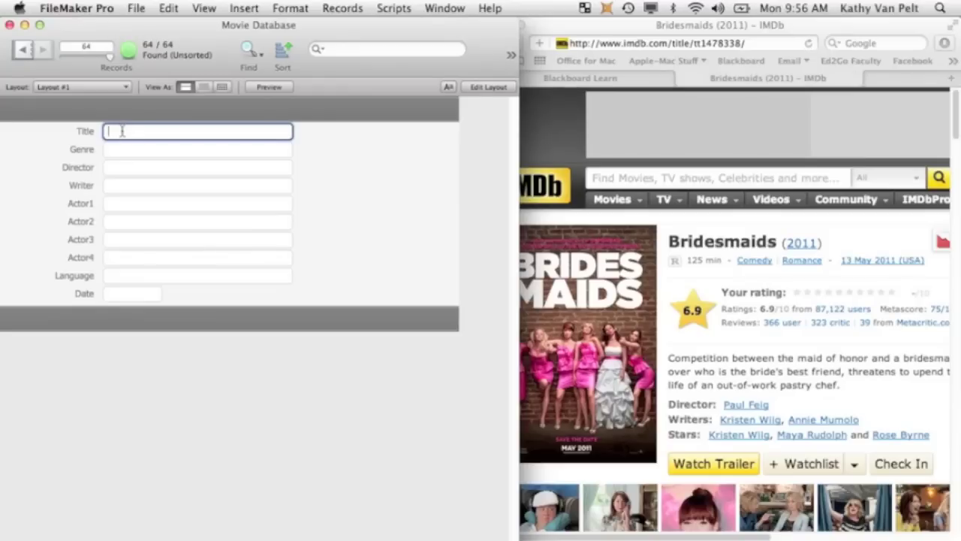
text(Bridesmaids)
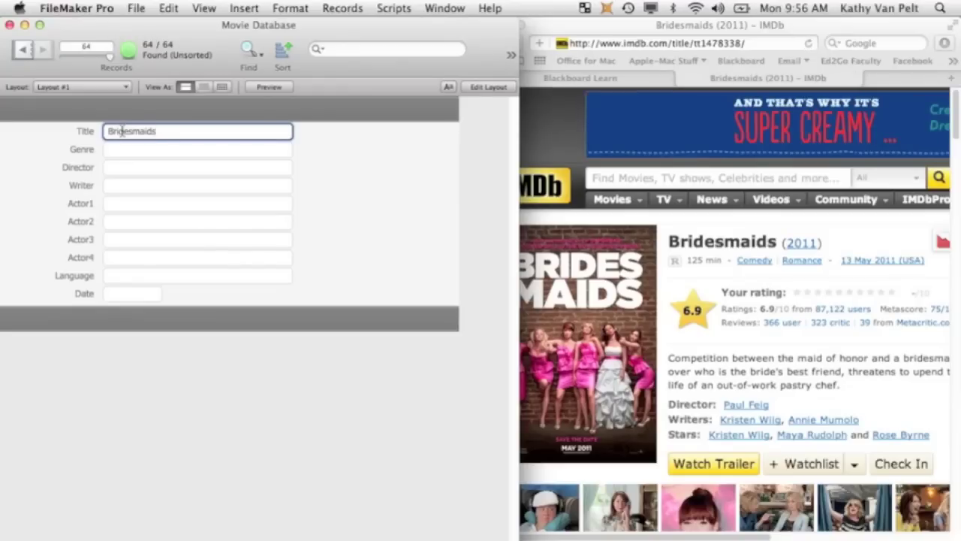
key(Tab)
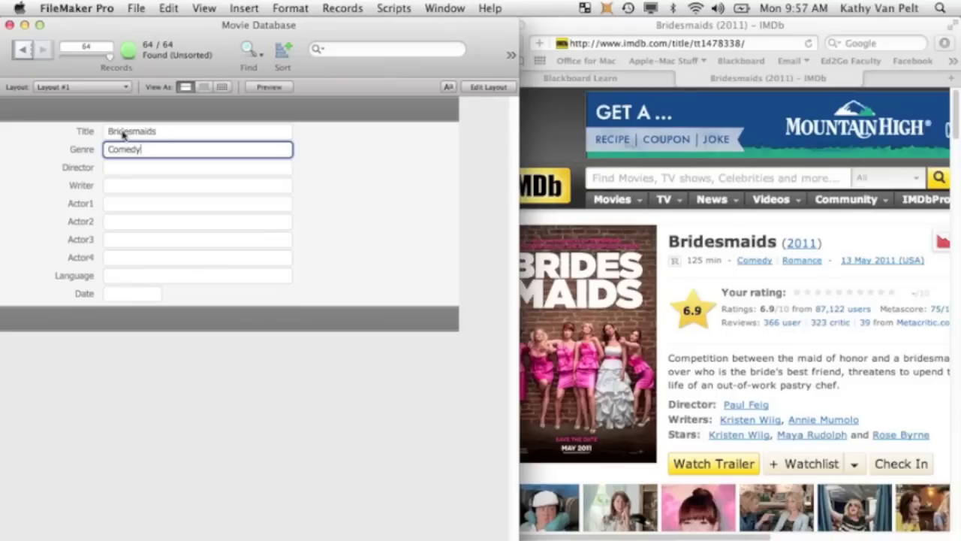
key(Tab)
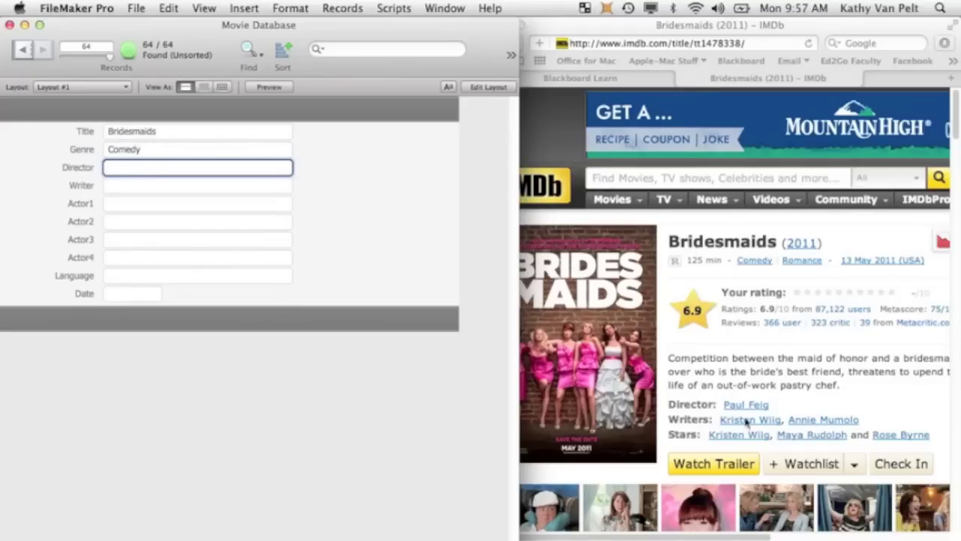
click(691, 409)
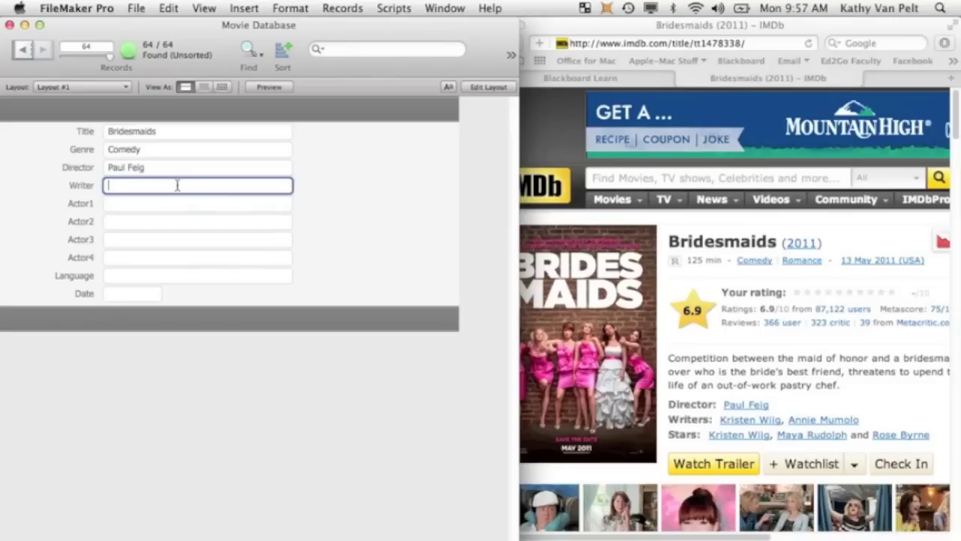
text(Kristen Wiig and Annie)
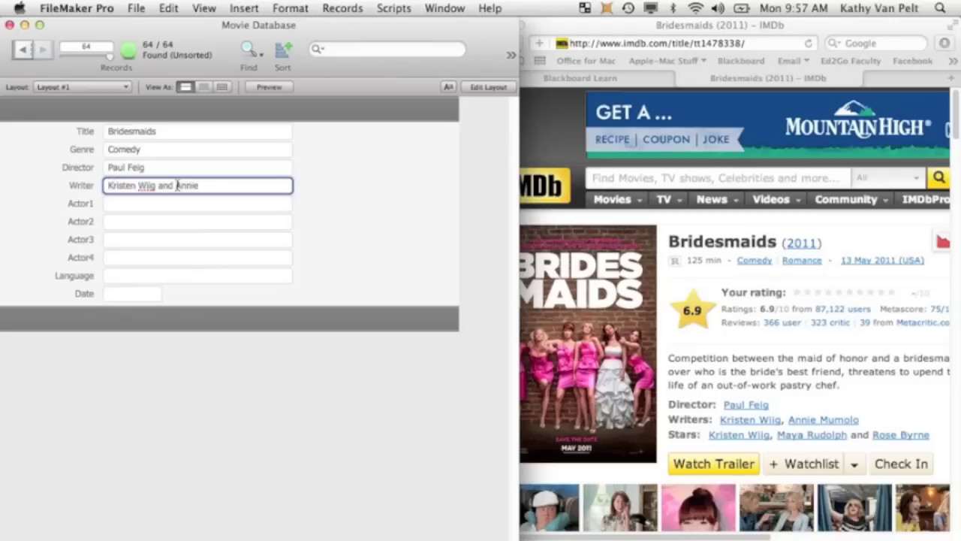
text( Mumolo)
- Enter Kristen Wiig as Actor1 in the Bridesmaids record
click(111, 204)
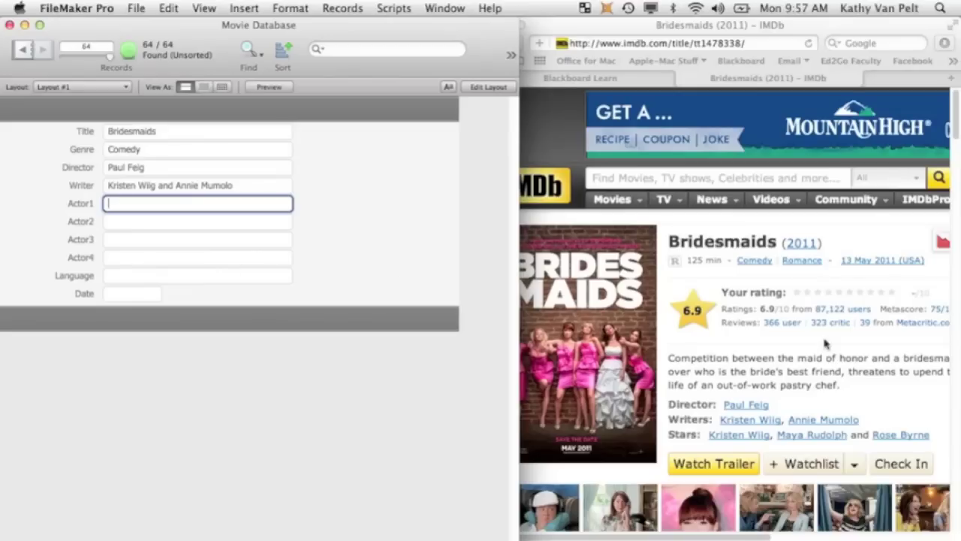
click(685, 442)
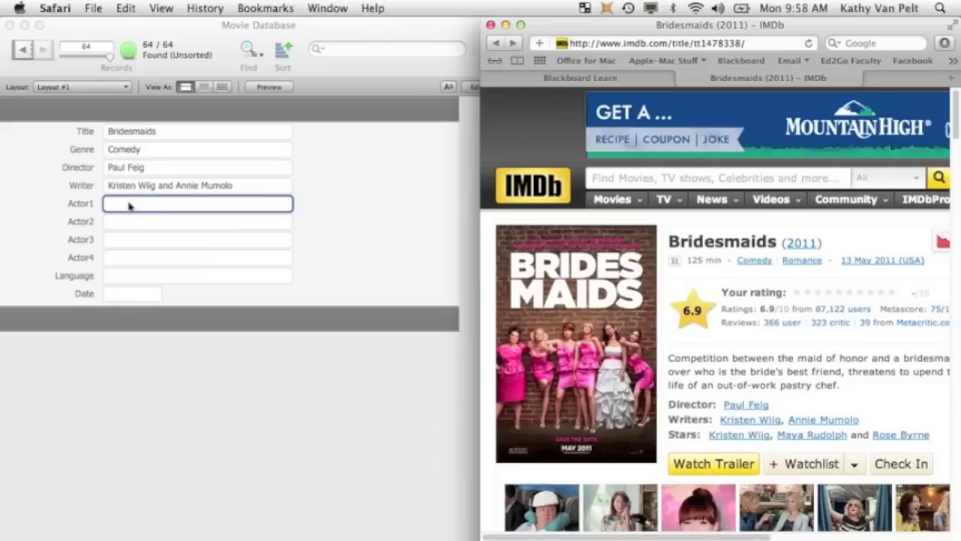
click(129, 204)
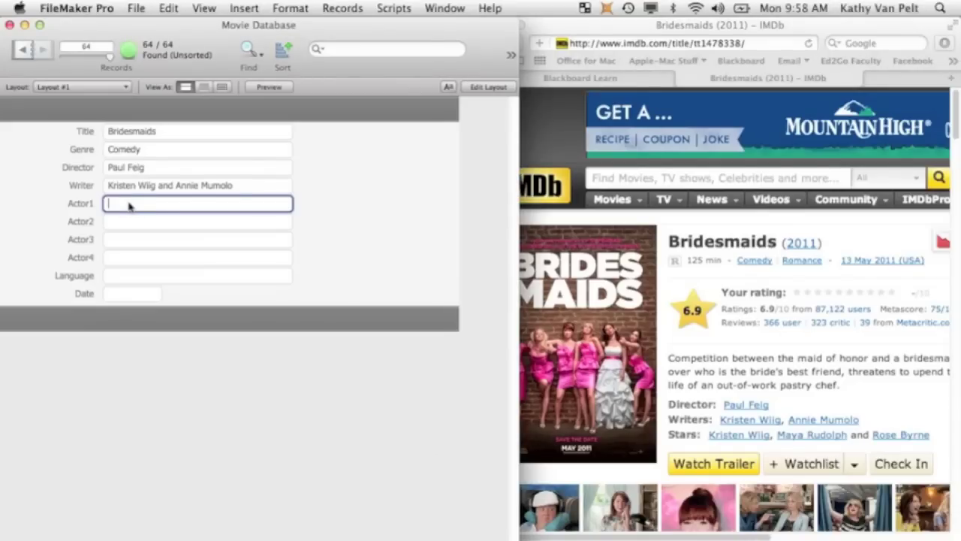
text(Kristen Wil)
key(Tab)
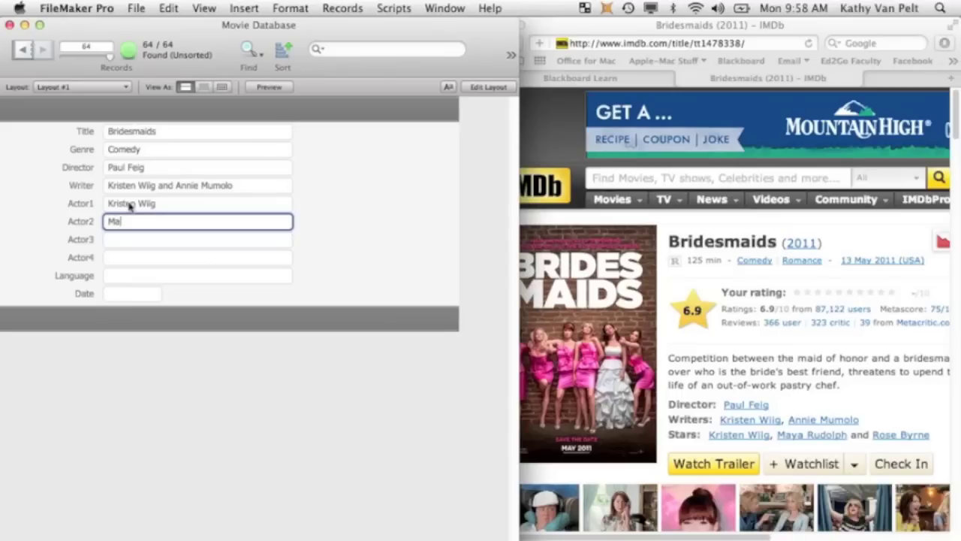
- Enter Maya Rudolph as Actor2 and Rose Byrne as Actor3 in the Bridesmaids record, leaving Actor4 empty
text(Maya Rudolph)
key(Tab)
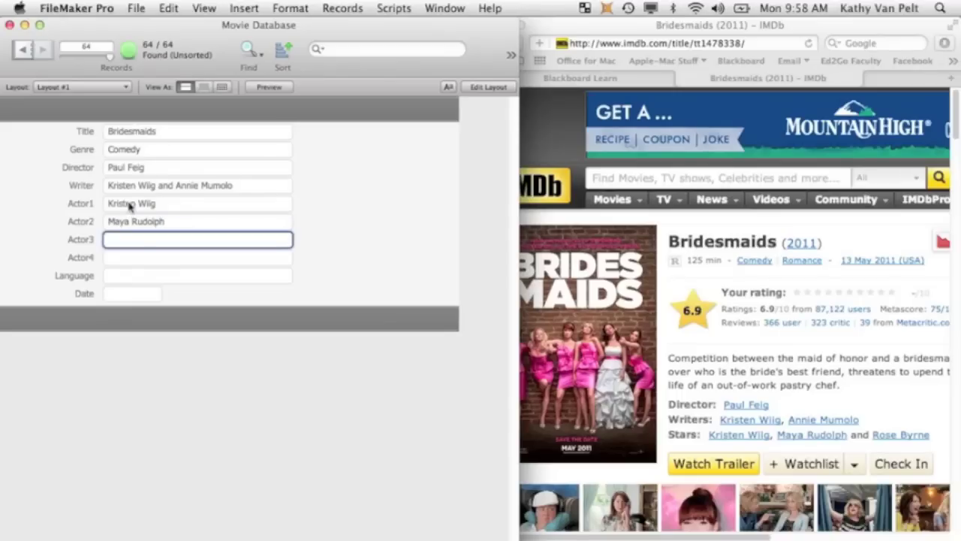
text(Rose Byrne)
key(Tab)
key(Tab)
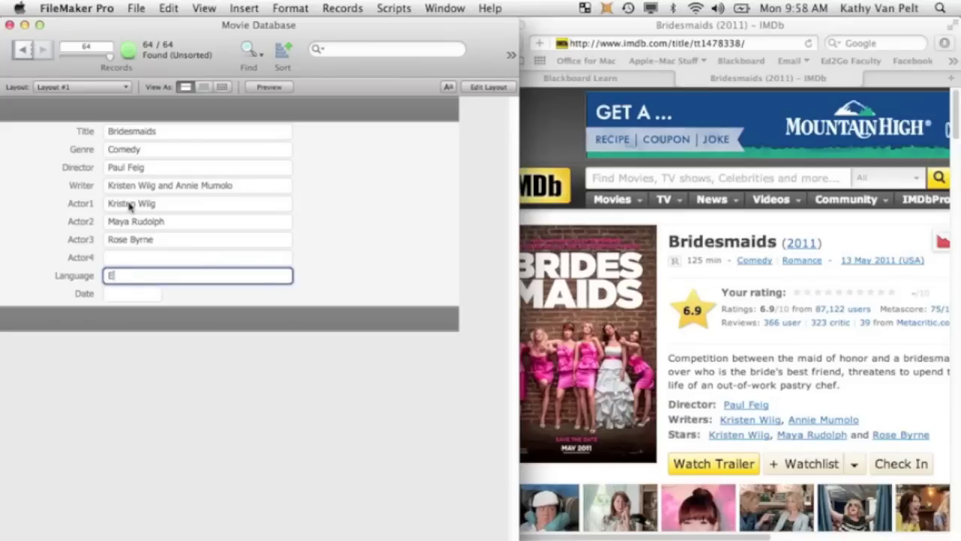
- Set the Bridesmaids record's language to English and its date to 2011
text(English)
key(Tab)
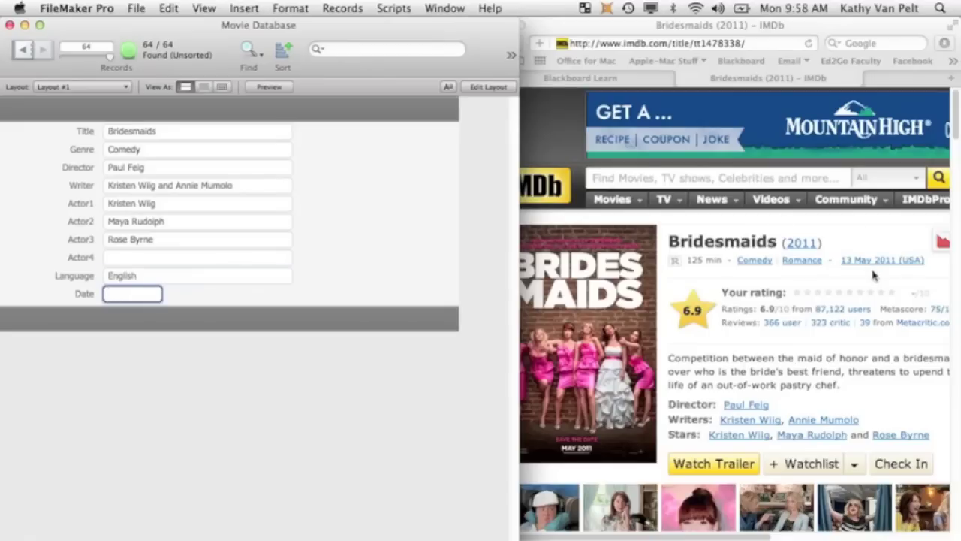
click(872, 276)
click(141, 298)
text(2011)
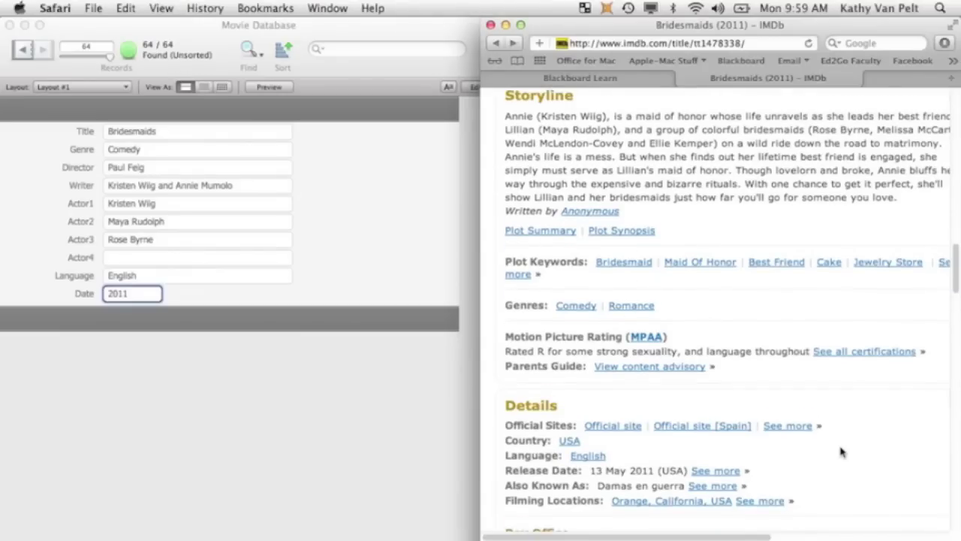
- Examine the details, box office, technical specs and trivia sections of the Bridesmaids IMDb page in Safari
scroll(843, 450, down, 5)
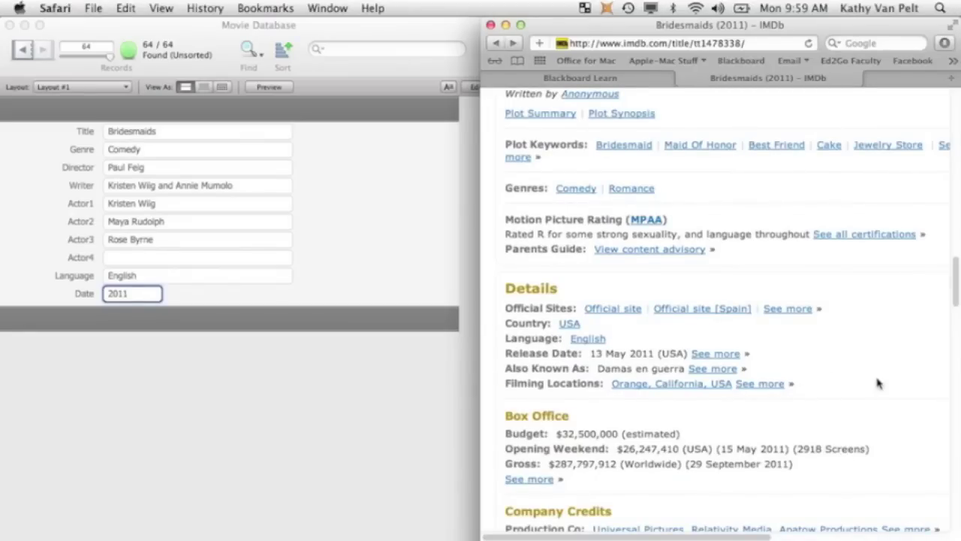
scroll(877, 382, down, 2)
scroll(877, 383, down, 5)
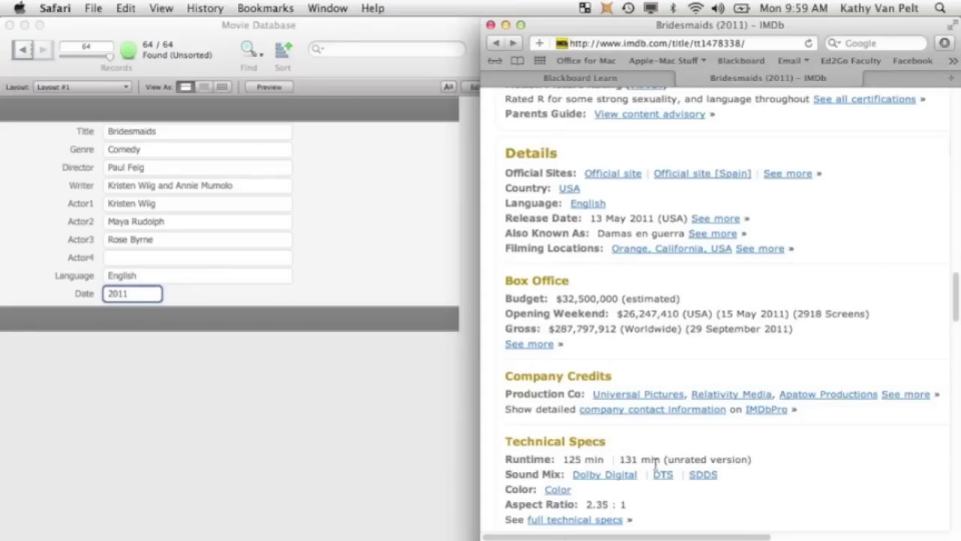
scroll(655, 461, down, 10)
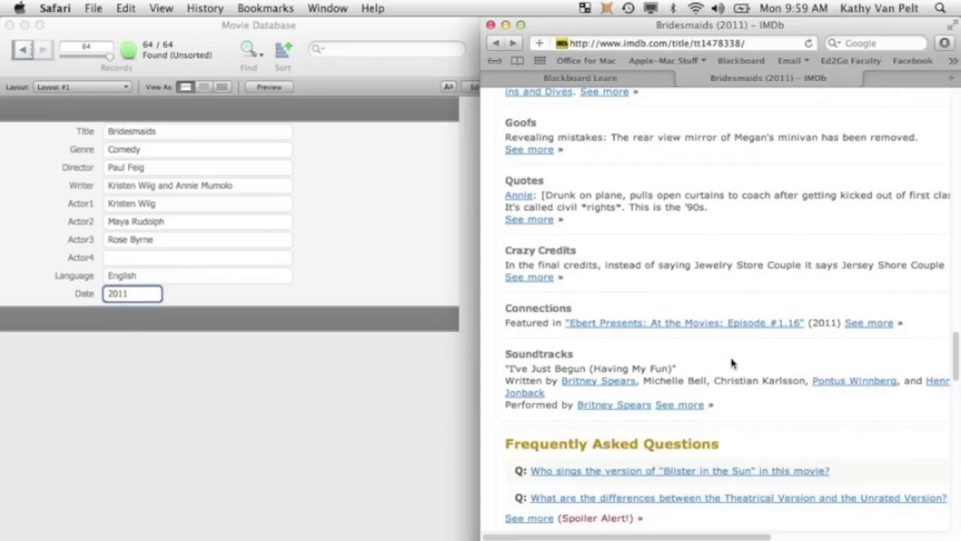
scroll(732, 365, up, 5)
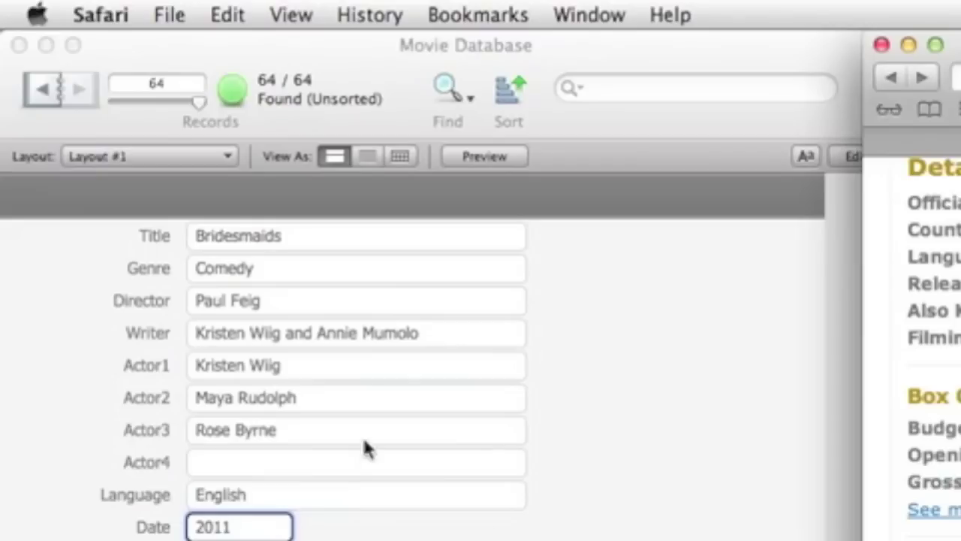
- Switch back to FileMaker Pro, show the records in Layout #2 and select the Bridesmaids row at the table's end
click(114, 158)
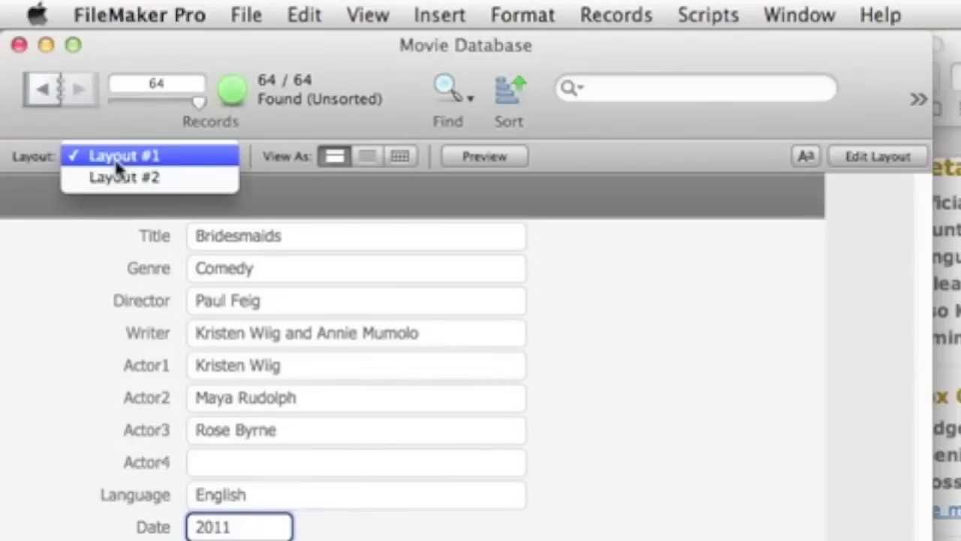
click(116, 177)
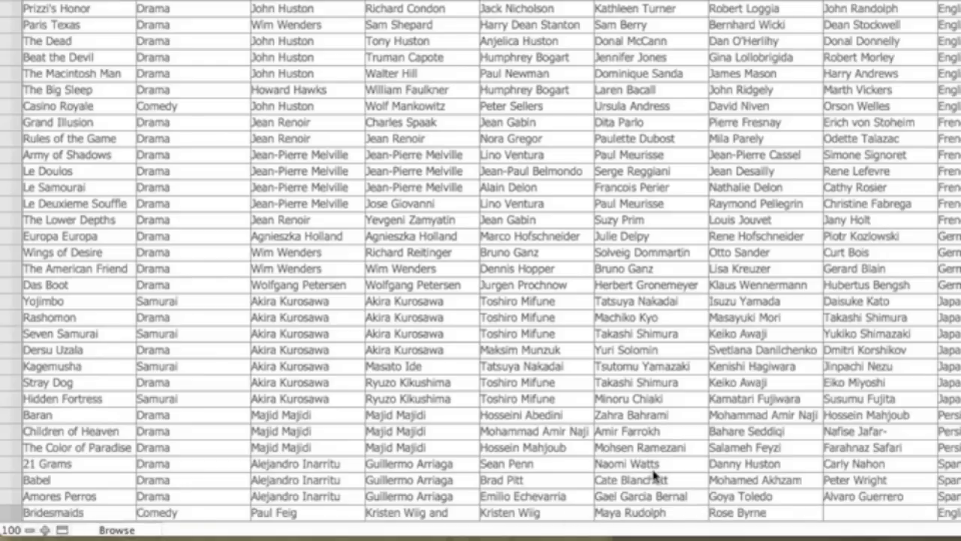
click(88, 516)
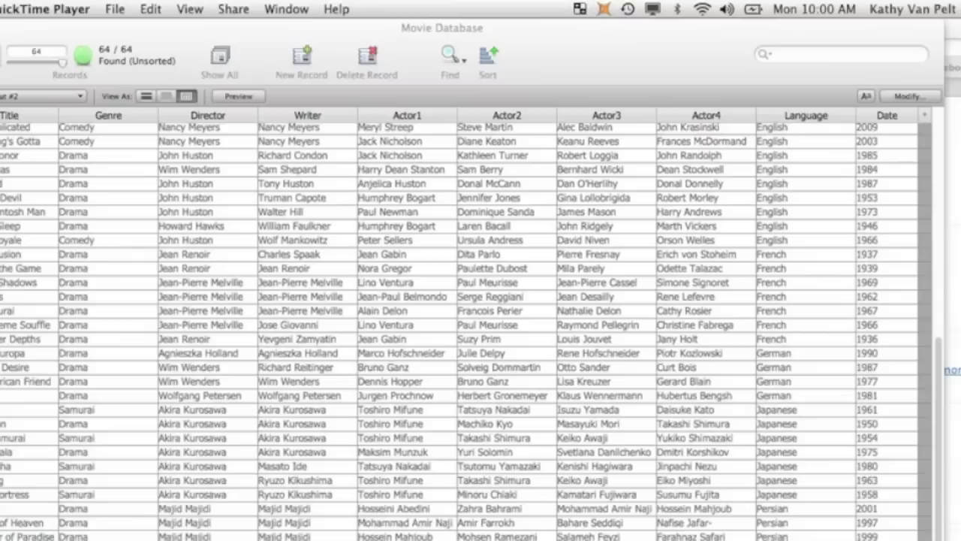
- Sort the movie table by Date in descending order
click(902, 311)
drag(938, 344, 938, 123)
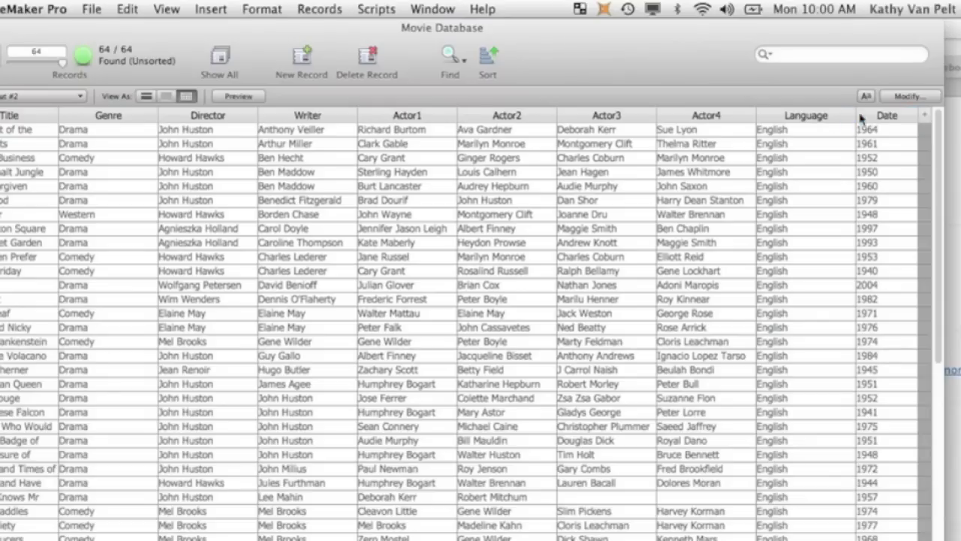
click(912, 117)
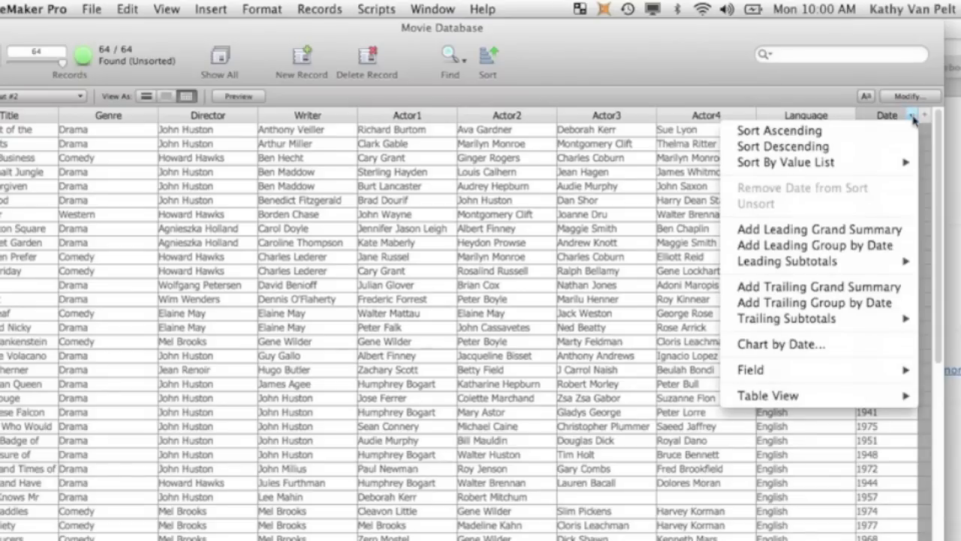
click(786, 148)
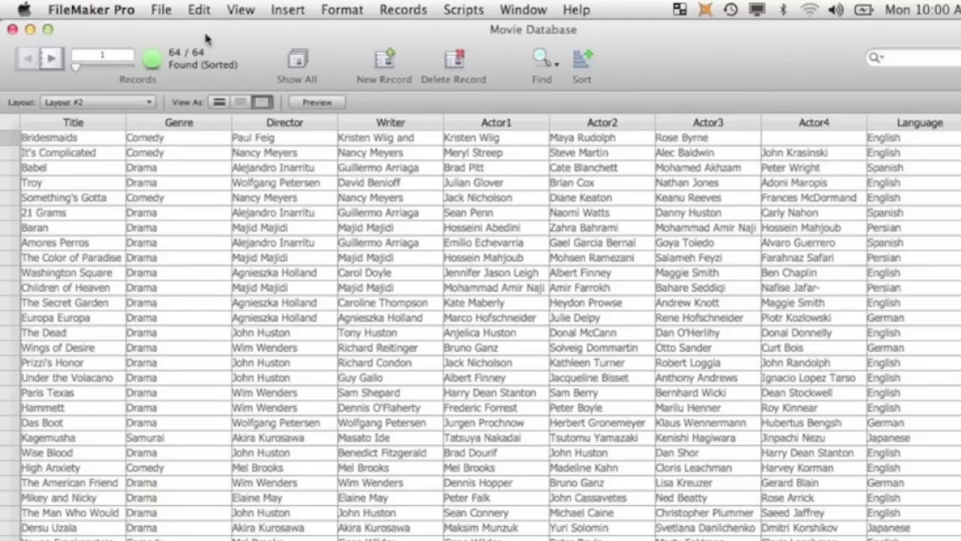
key(ctrl+super+Escape)
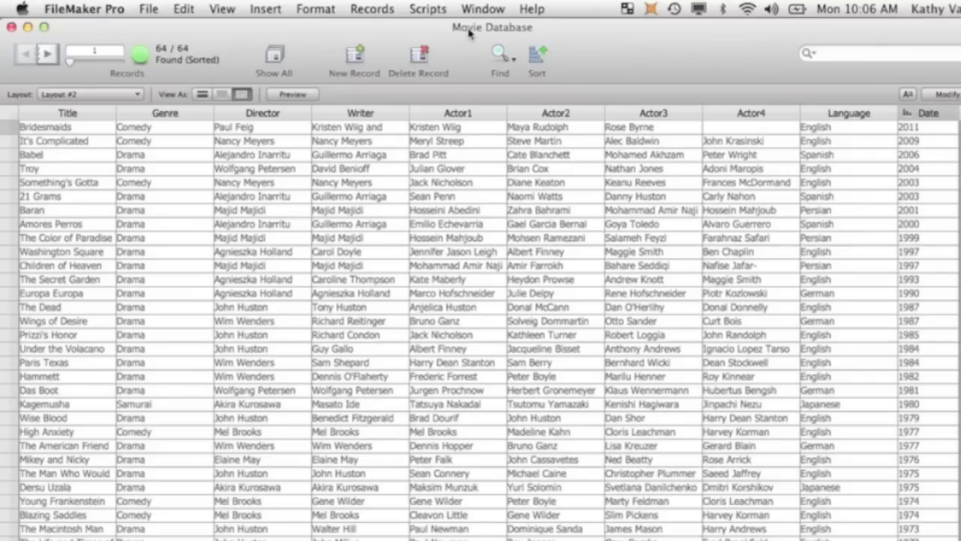
- Save a copy of the current file in the FileMaker Pro folder, adding the owner's last name before "Movie Database Copy"
click(159, 8)
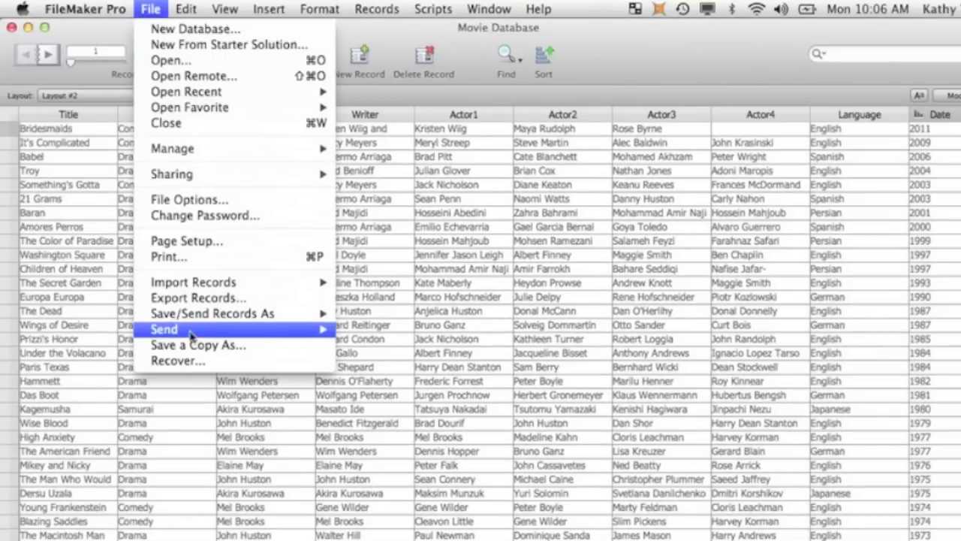
mouse_move(188, 330)
click(224, 403)
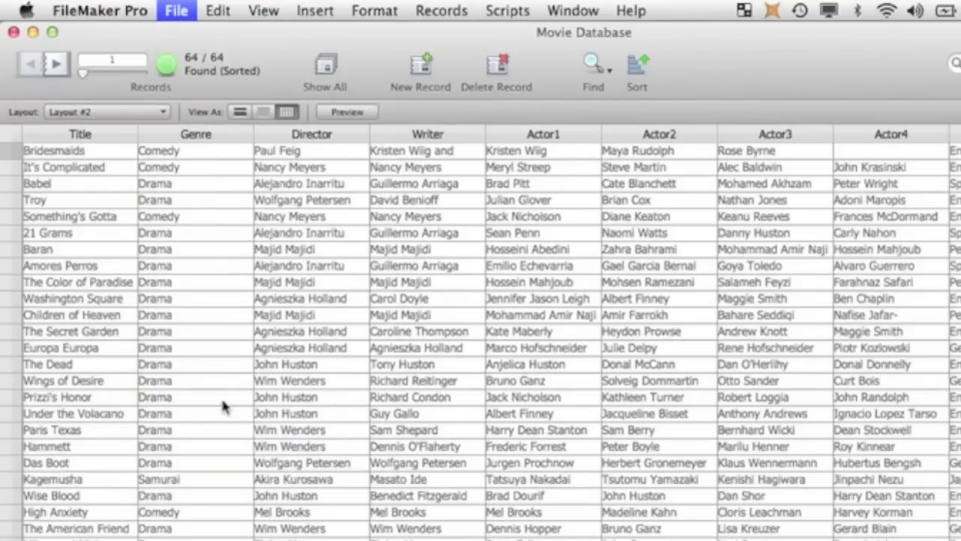
key(Left)
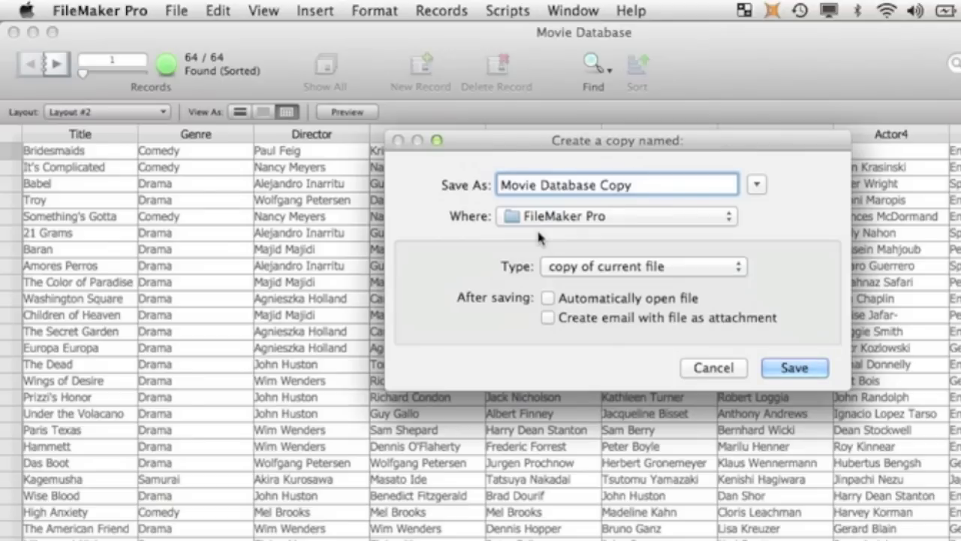
text(Van )
text(Pellt)
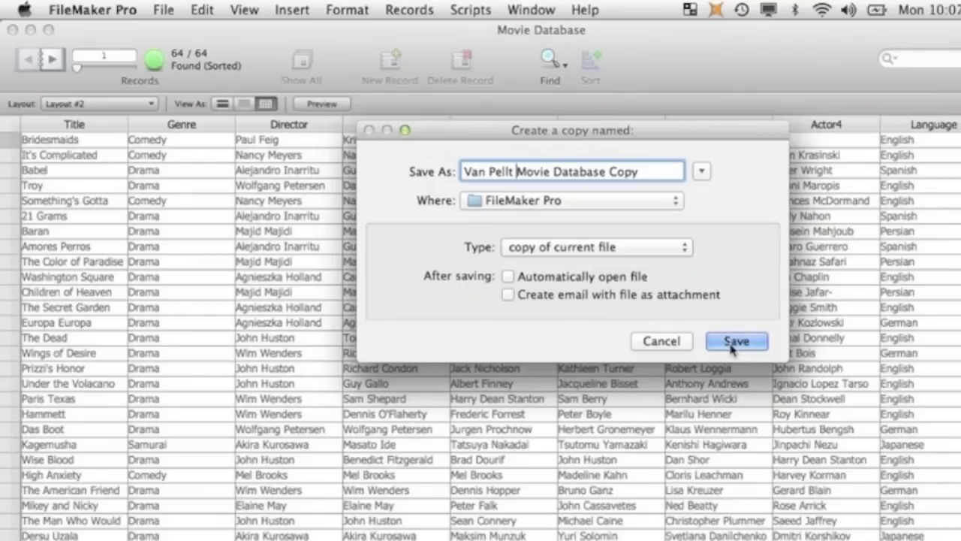
click(732, 342)
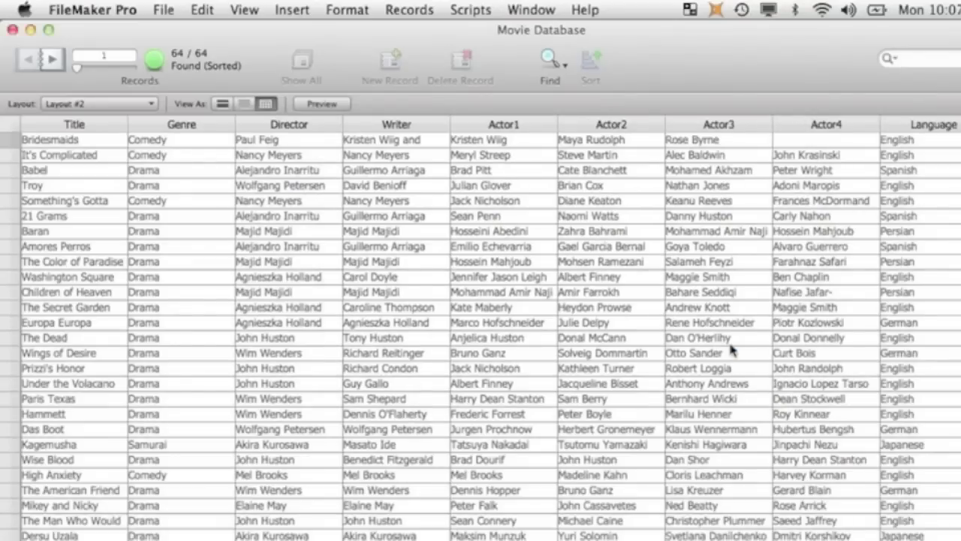